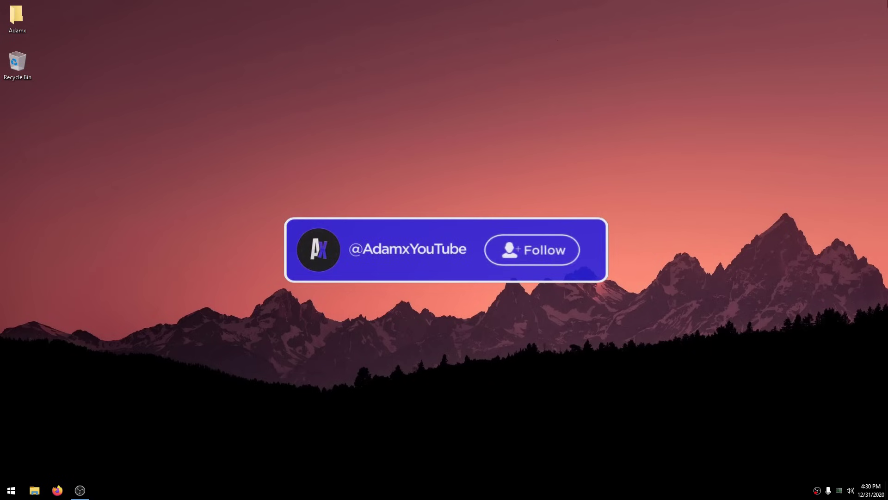
# - Open This PC and select the 20H2 Tweaked (C:) drive
pyautogui.press('super+e')
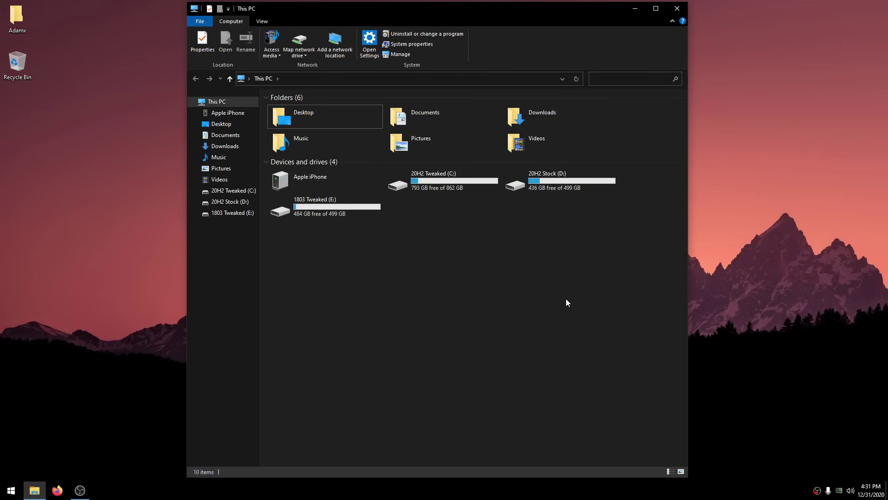
pyautogui.click(443, 180)
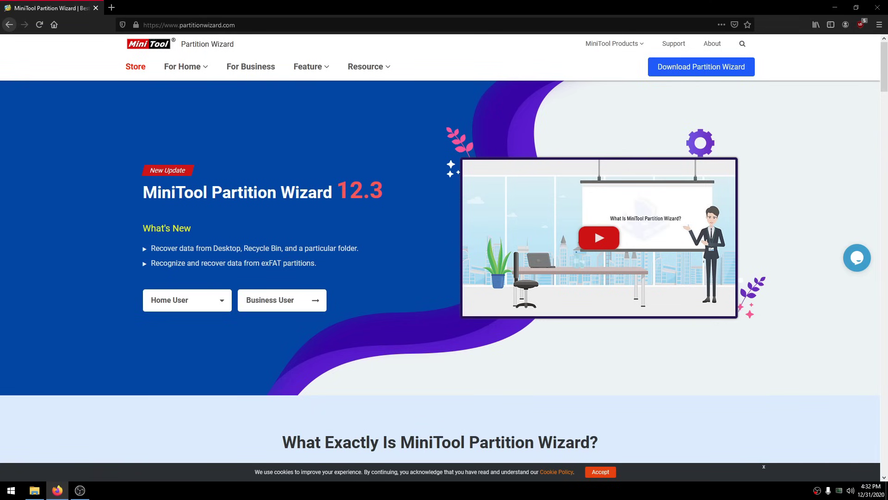
# - Download the Partition Wizard Free Edition installer and run it with the default setup language
pyautogui.moveTo(678, 71)
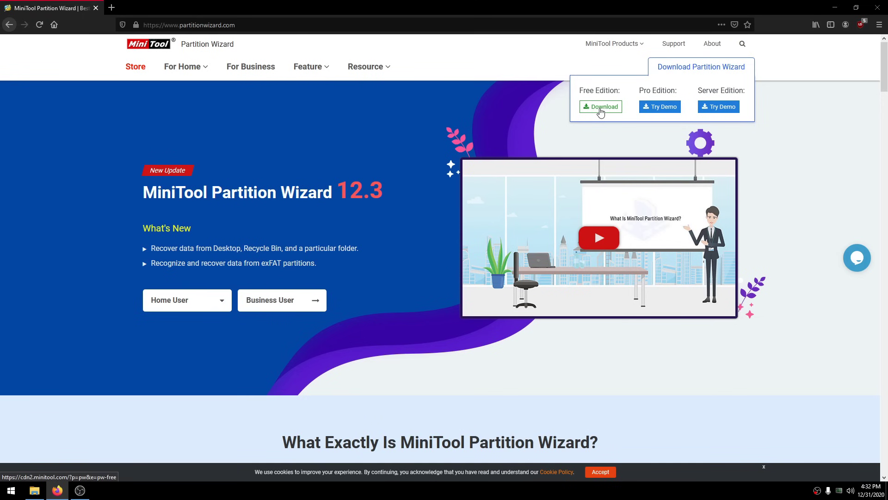
pyautogui.click(600, 107)
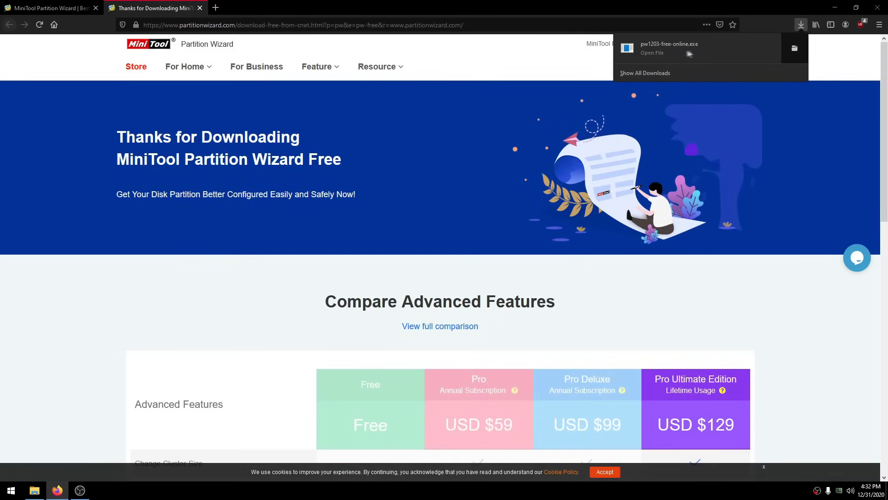
pyautogui.click(681, 55)
pyautogui.click(454, 264)
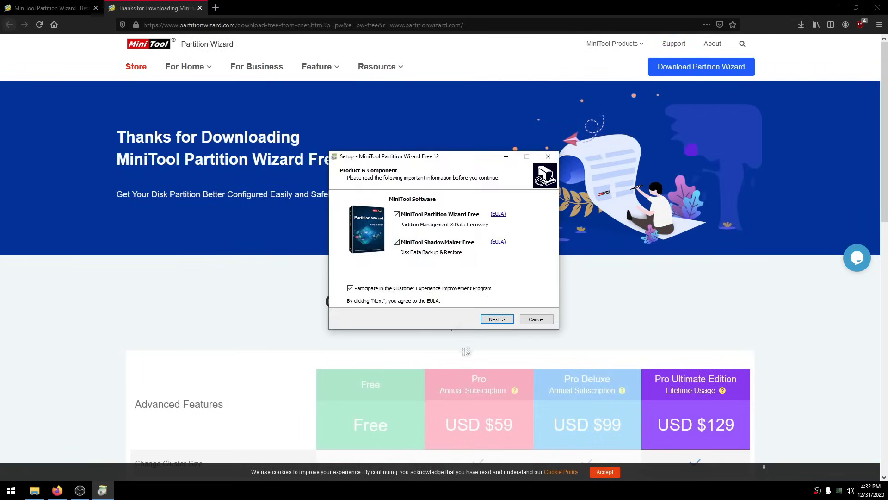
# - Install into the existing default folder without the Customer Experience program, then launch Partition Wizard
pyautogui.click(350, 288)
pyautogui.click(502, 321)
pyautogui.click(502, 320)
pyautogui.click(479, 287)
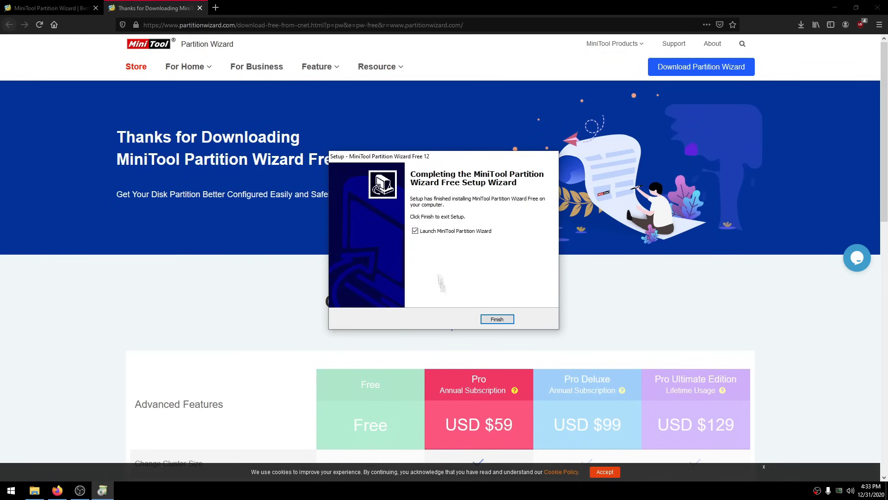
pyautogui.click(497, 319)
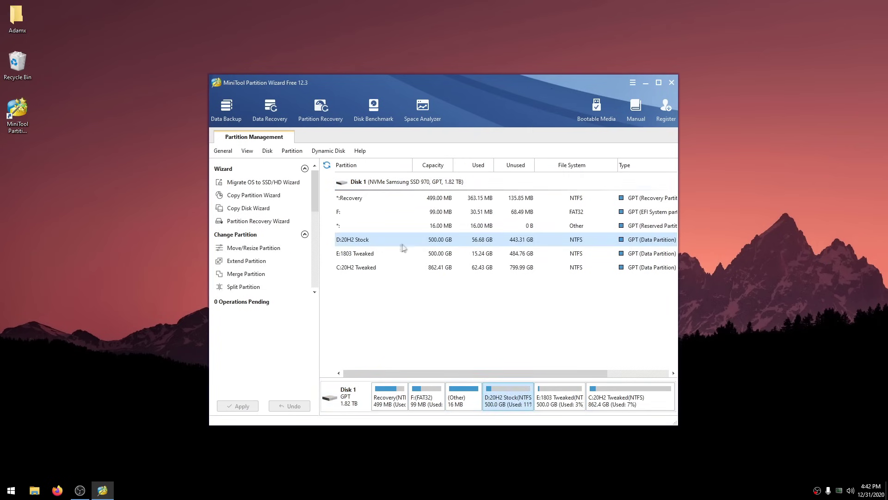
# - Resize D: 20H2 Stock to 460.14 GB with 39.86 GB unallocated space after it
pyautogui.rightClick(478, 244)
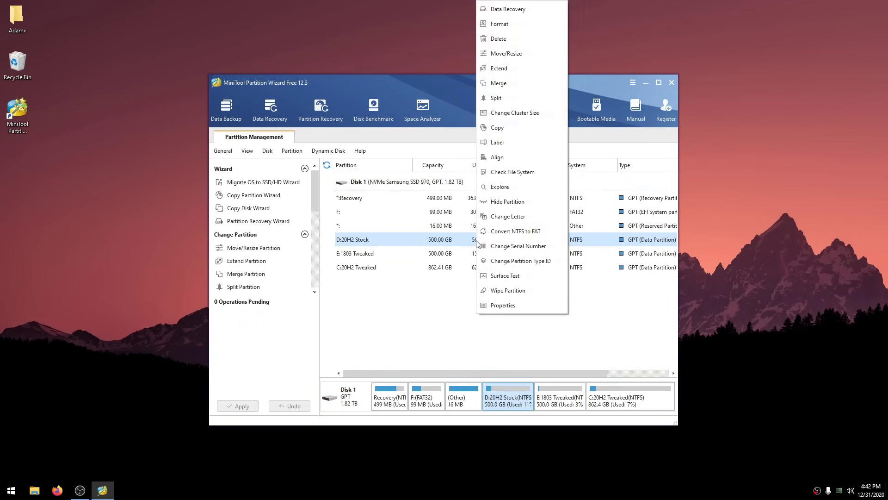
pyautogui.click(534, 54)
pyautogui.moveTo(559, 236); pyautogui.dragTo(554, 238)
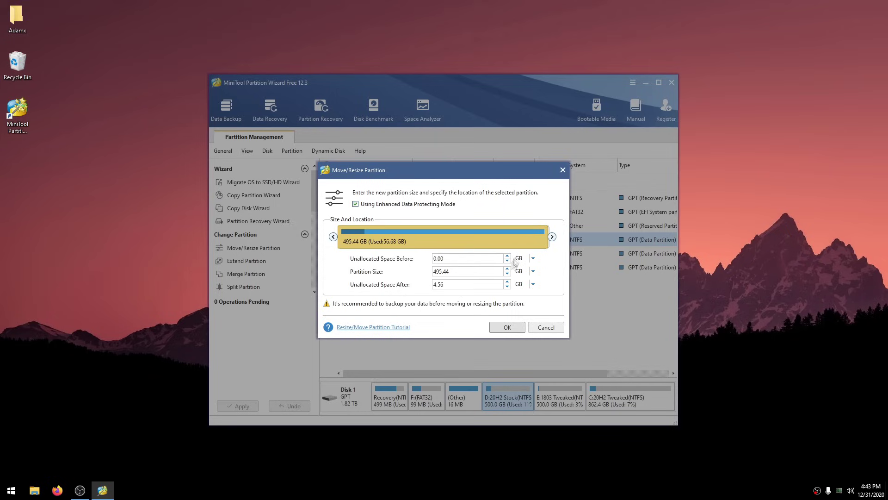
pyautogui.moveTo(555, 236); pyautogui.dragTo(555, 237)
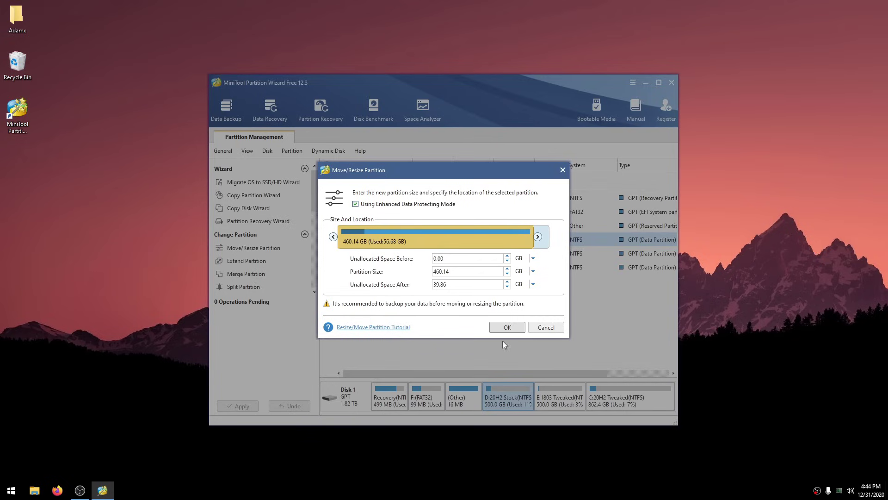
pyautogui.click(508, 327)
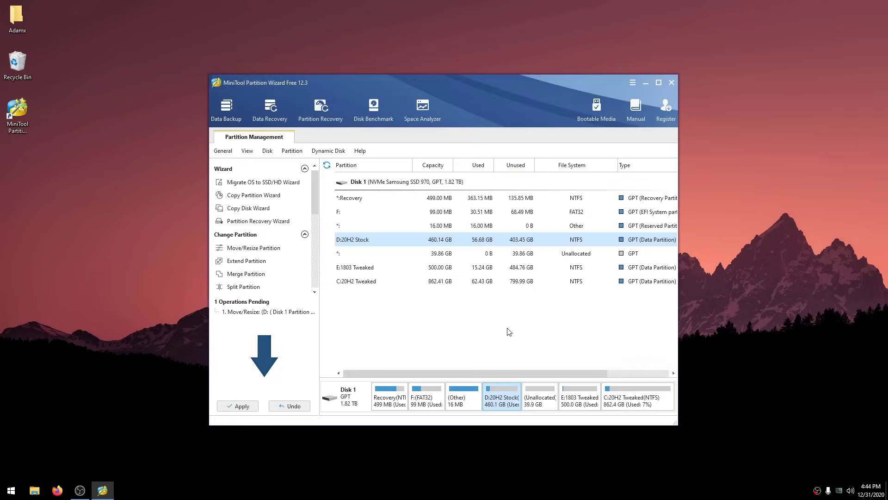
# - Apply the pending D: resize, acknowledge the success message, and close Partition Wizard
pyautogui.click(240, 407)
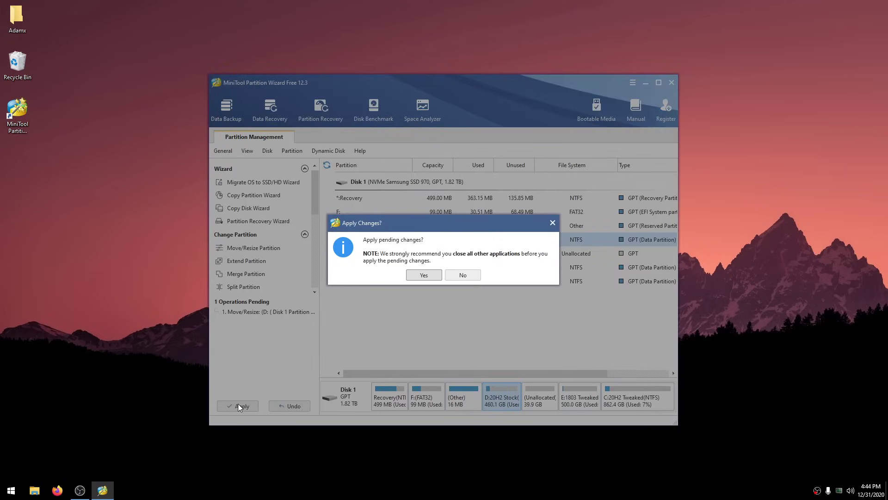
pyautogui.click(423, 275)
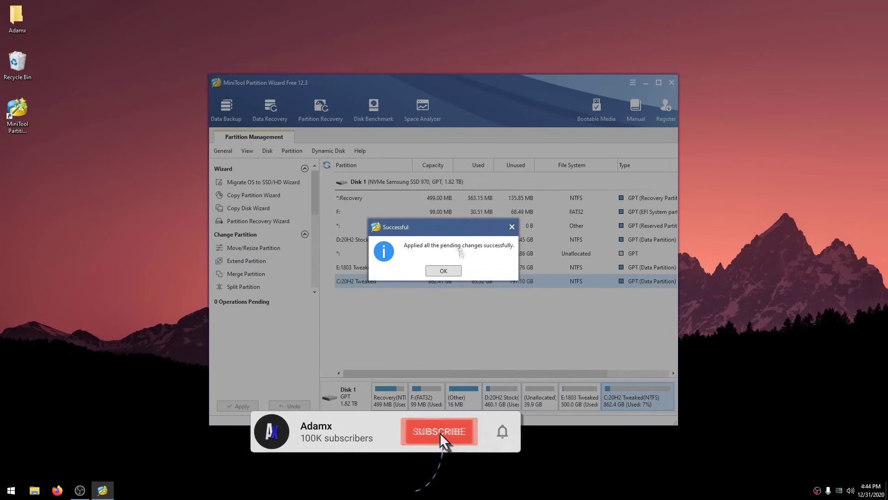
pyautogui.click(447, 275)
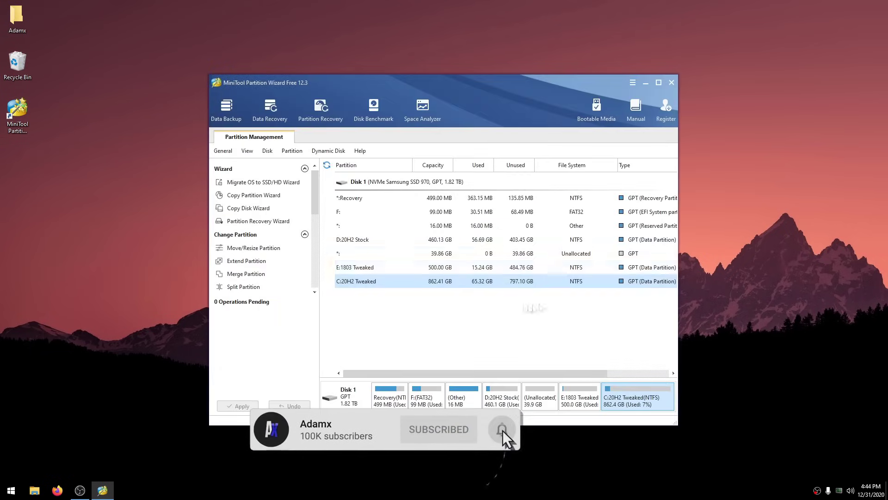
pyautogui.click(673, 83)
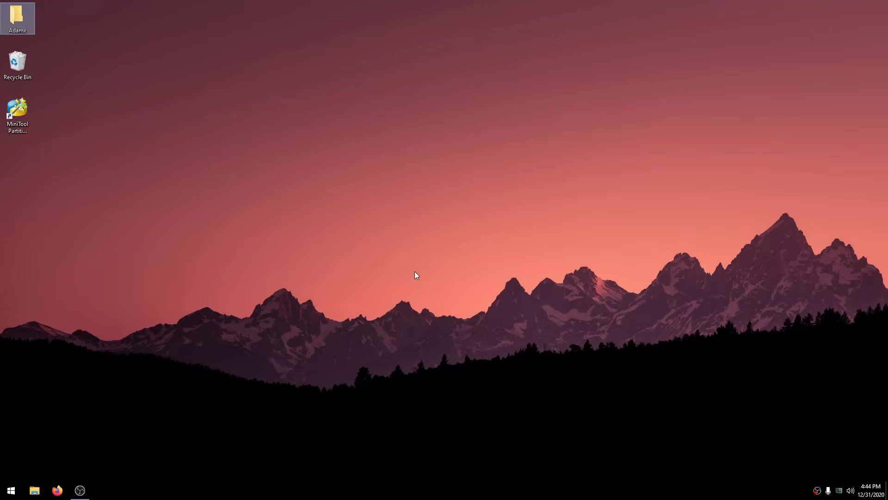
# - Open Disk Management and start a New Simple Volume on the 39.86 GB unallocated space
pyautogui.press('super+x')
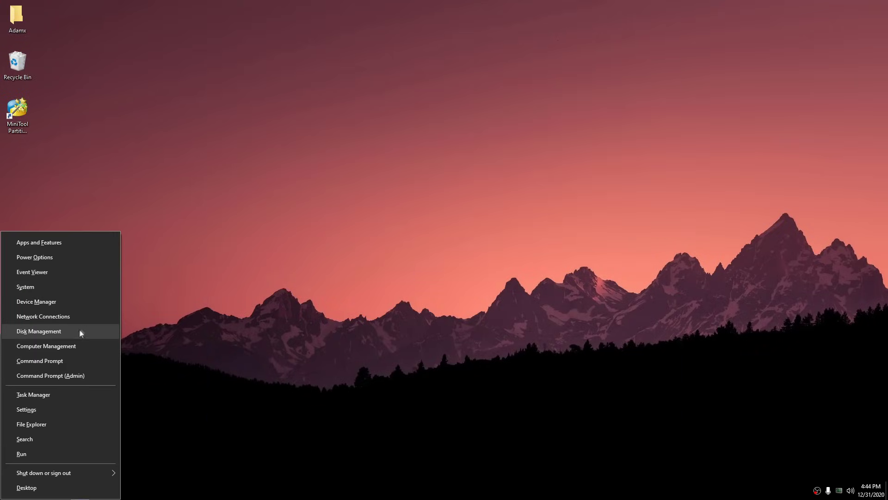
pyautogui.click(39, 331)
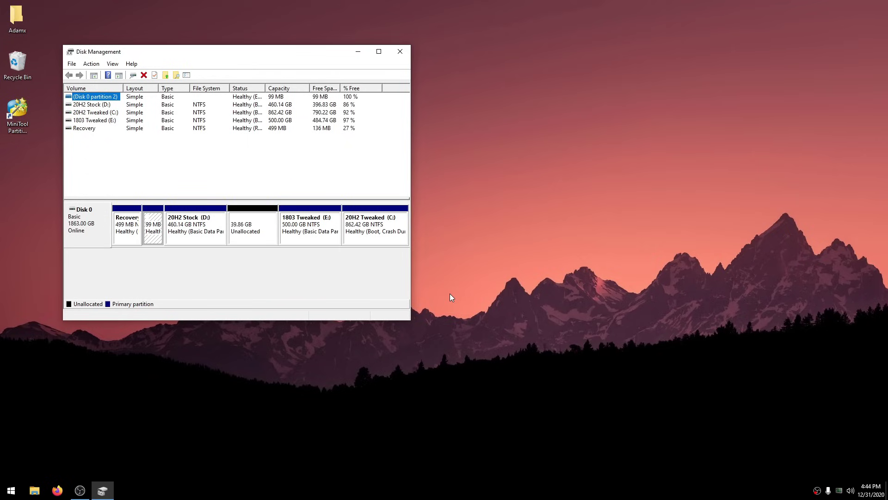
pyautogui.rightClick(257, 238)
pyautogui.click(286, 243)
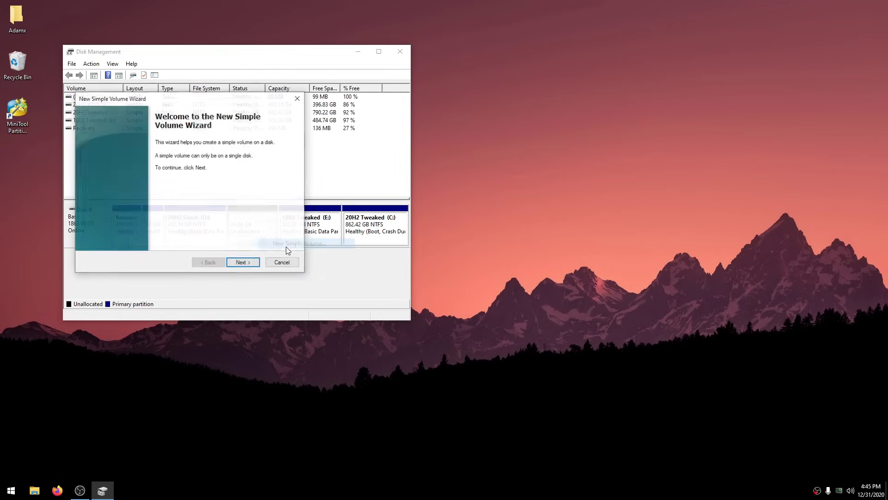
# - Create a full 40820 MB NTFS volume as drive F: labelled 'Backup Partition'
pyautogui.click(249, 263)
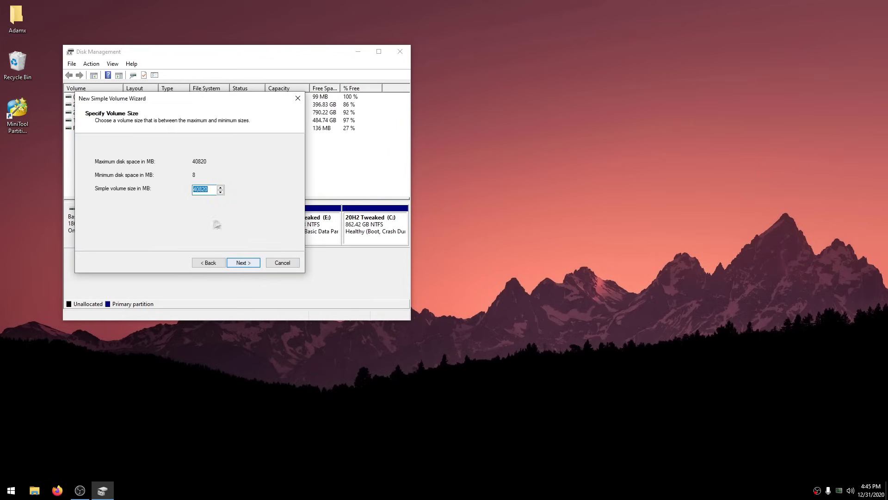
pyautogui.click(242, 263)
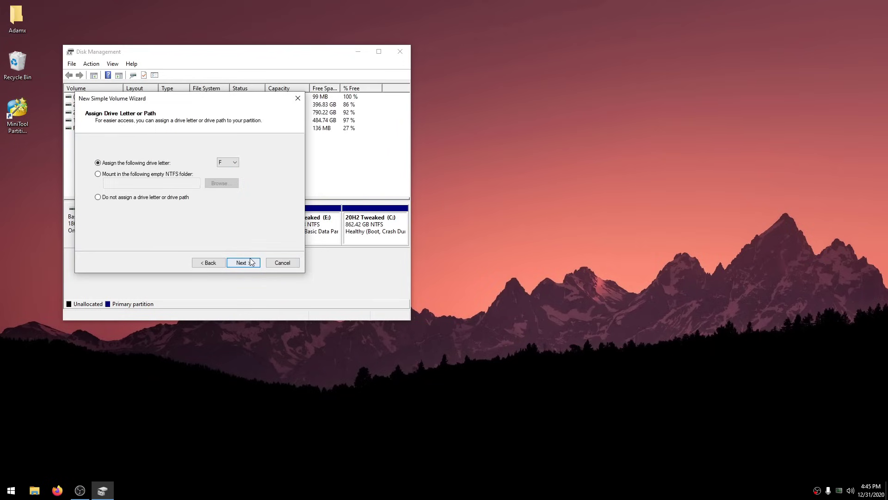
pyautogui.click(248, 263)
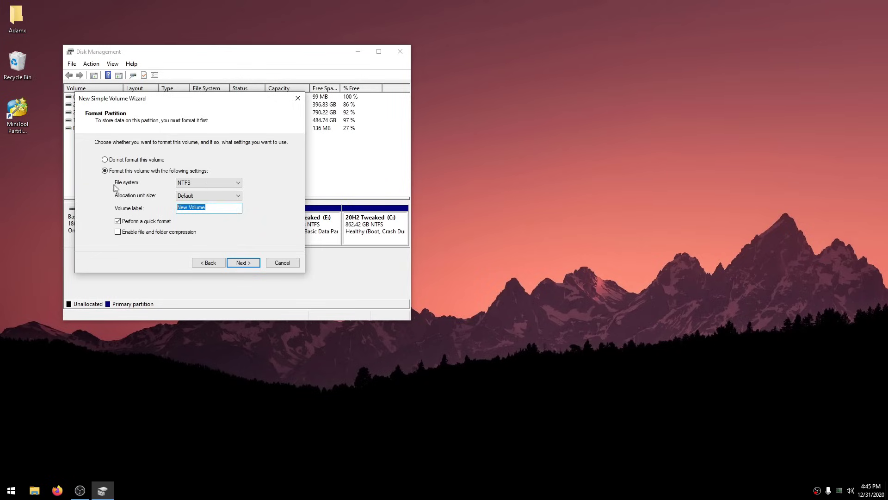
pyautogui.write('Backup Partition')
pyautogui.click(242, 263)
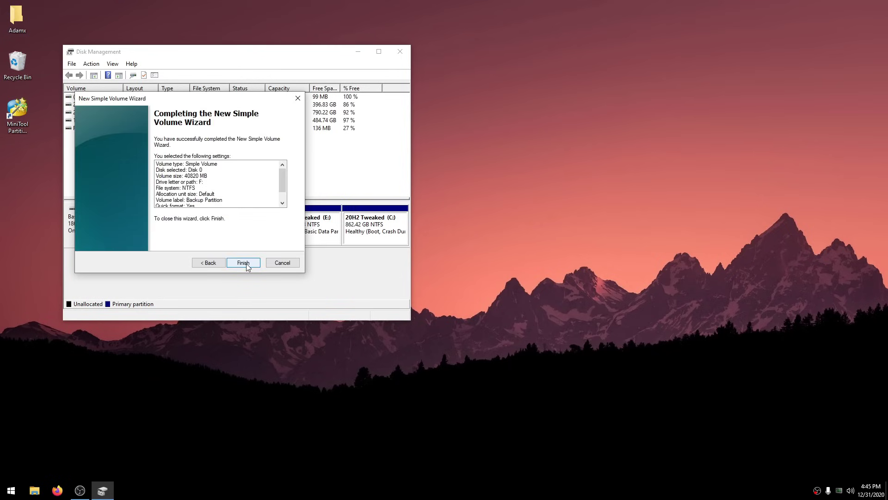
pyautogui.click(243, 263)
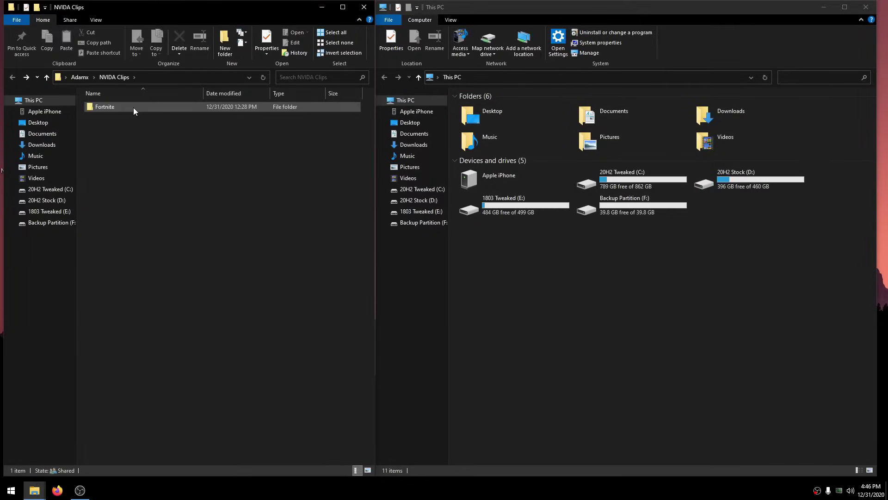
pyautogui.doubleClick(133, 107)
# - Check Backup Partition (F:) and the 7.49 GB G: drive, then bring up TechBench in Firefox
pyautogui.moveTo(255, 277); pyautogui.dragTo(654, 205)
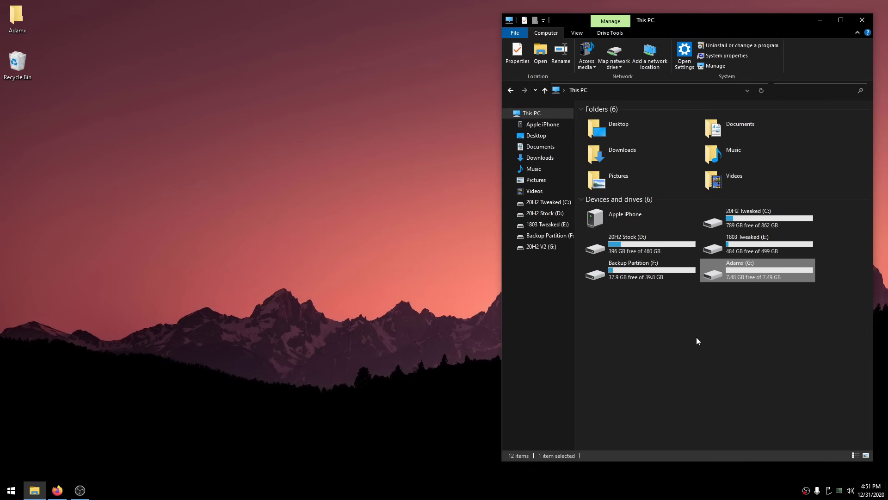
pyautogui.click(101, 445)
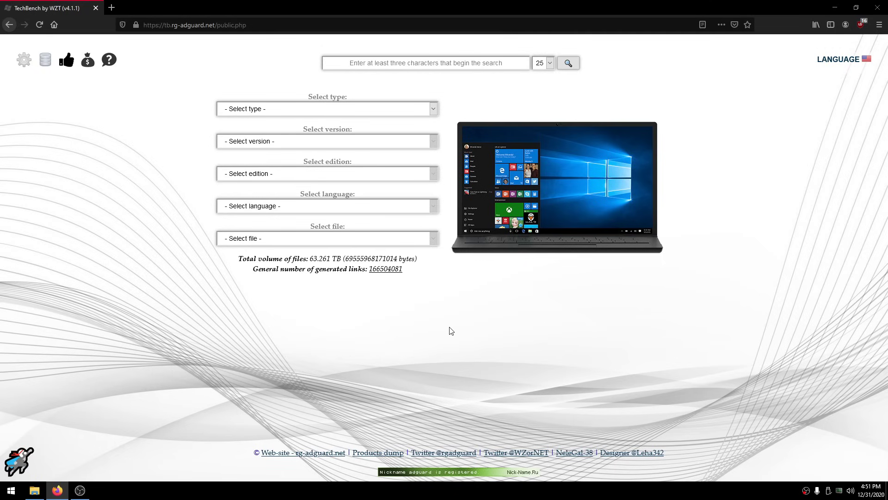
# - Choose Windows (Final), 20H2 build 19042.631, Windows 10 edition, English, and Win10_20H2_v2_English_x64.iso
pyautogui.click(240, 111)
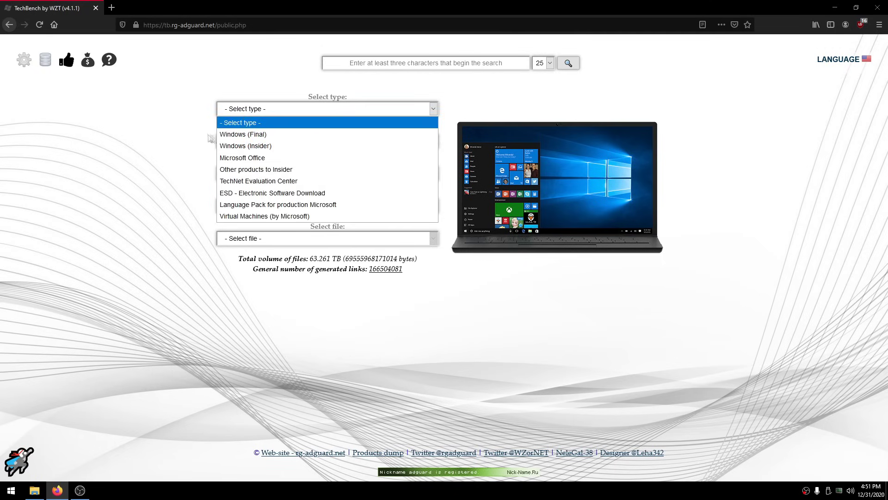
pyautogui.click(259, 134)
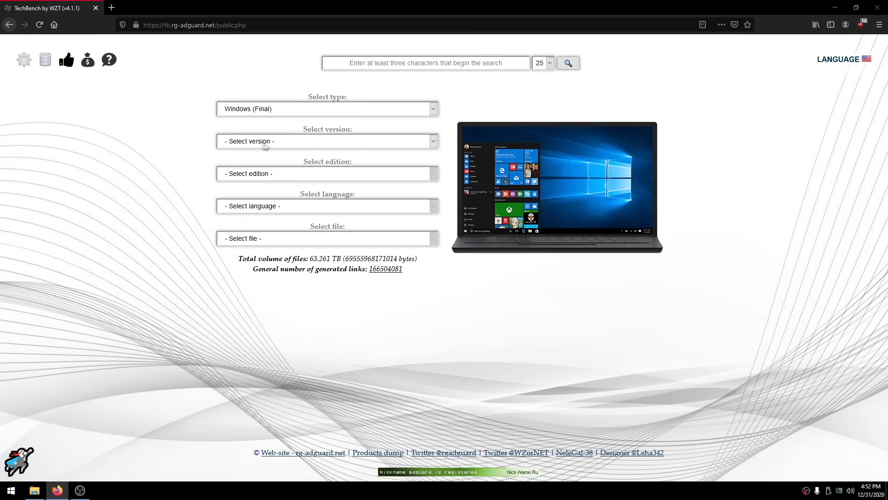
pyautogui.click(265, 145)
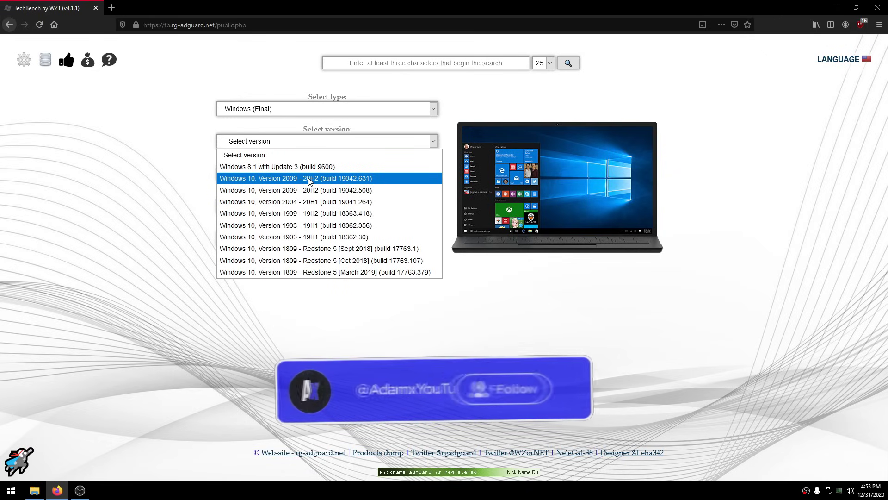
pyautogui.click(286, 182)
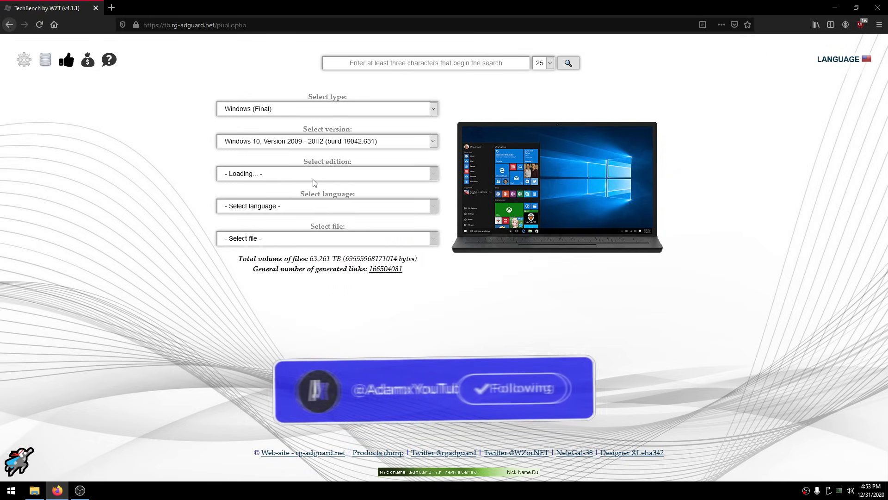
pyautogui.click(283, 178)
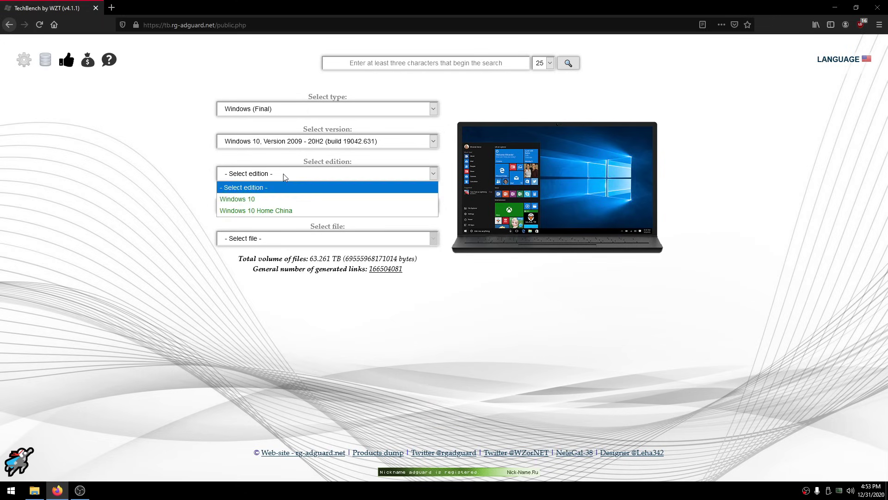
pyautogui.click(229, 198)
pyautogui.click(313, 205)
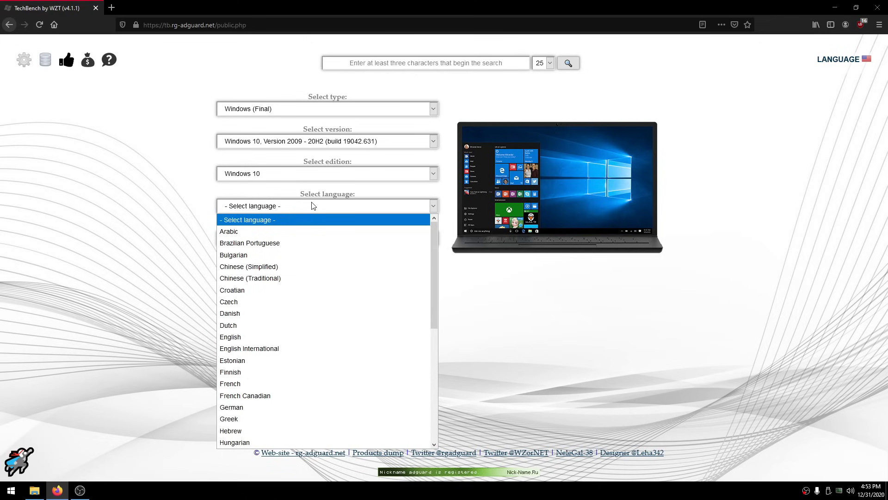
pyautogui.click(231, 337)
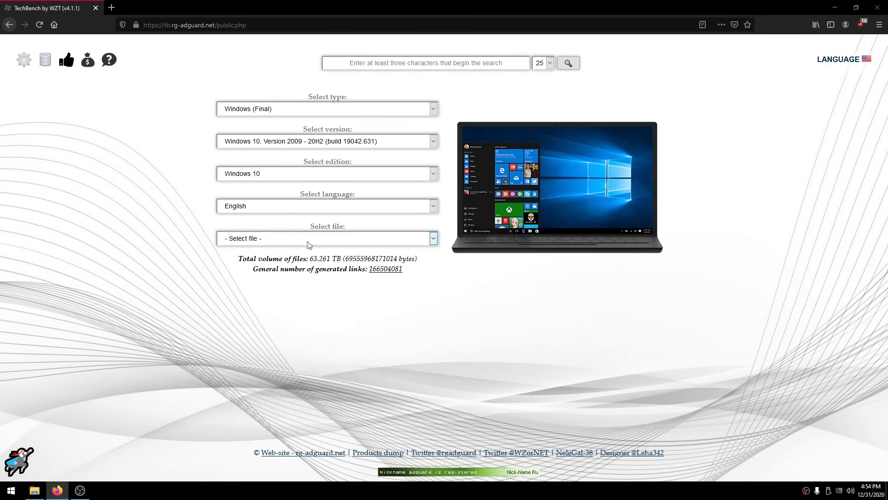
pyautogui.click(265, 242)
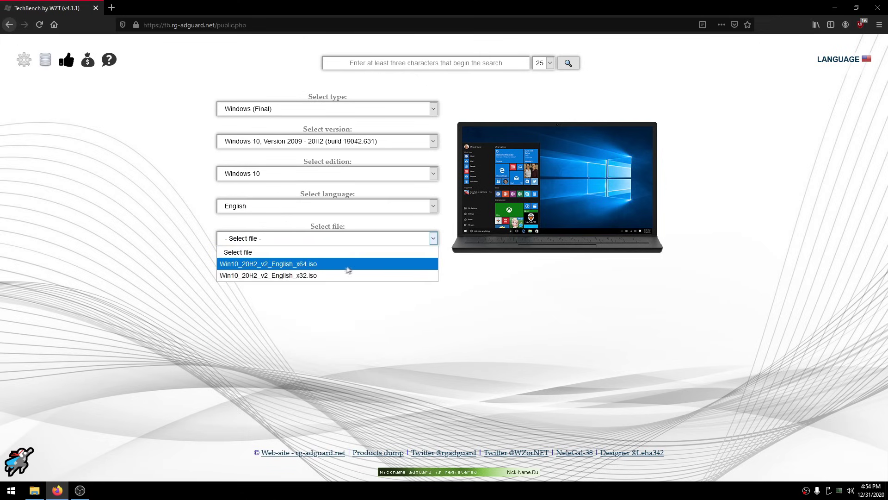
pyautogui.click(312, 266)
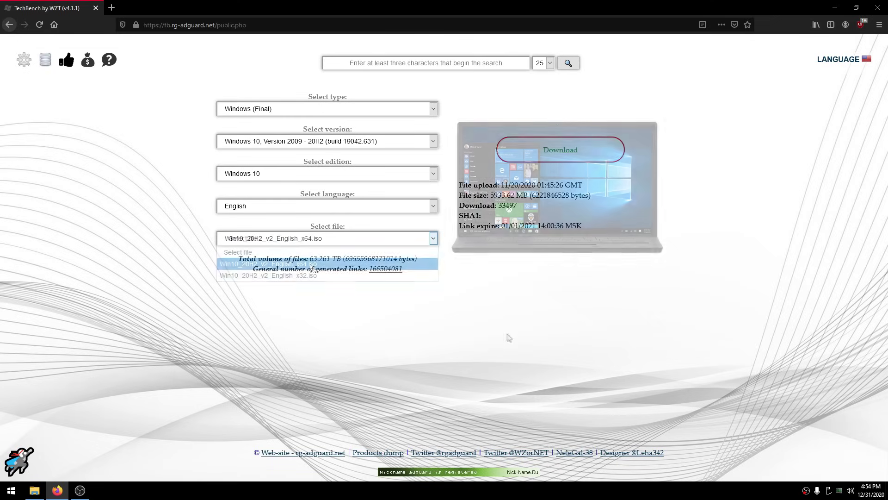
# - Start the x64 ISO download, then download Rufus 3.13 from rufus.ie and launch it
pyautogui.click(562, 151)
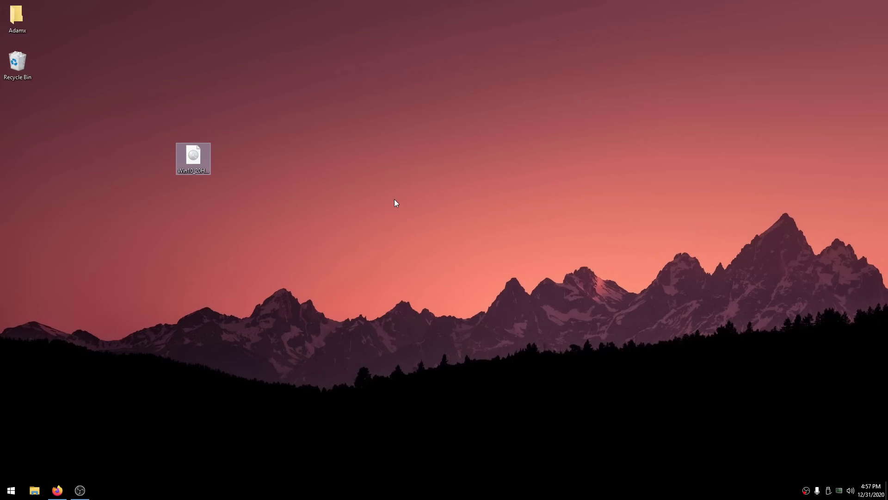
pyautogui.click(57, 490)
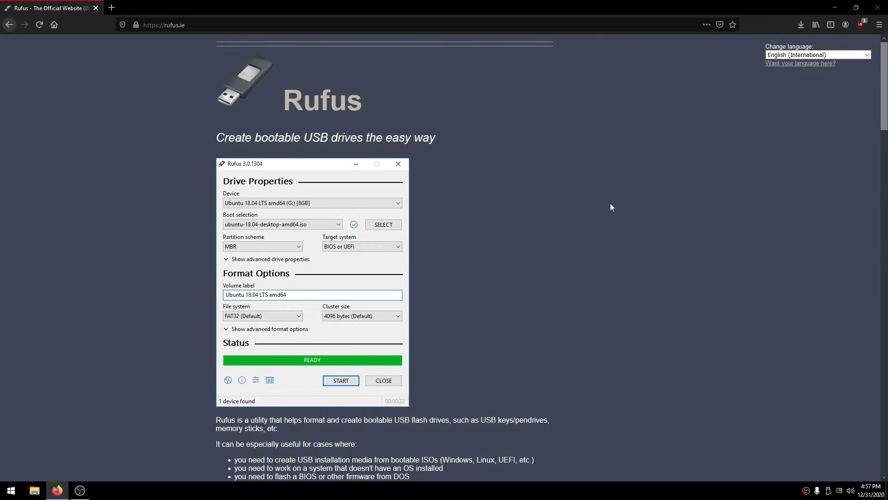
pyautogui.scroll(-8, 570, 197)
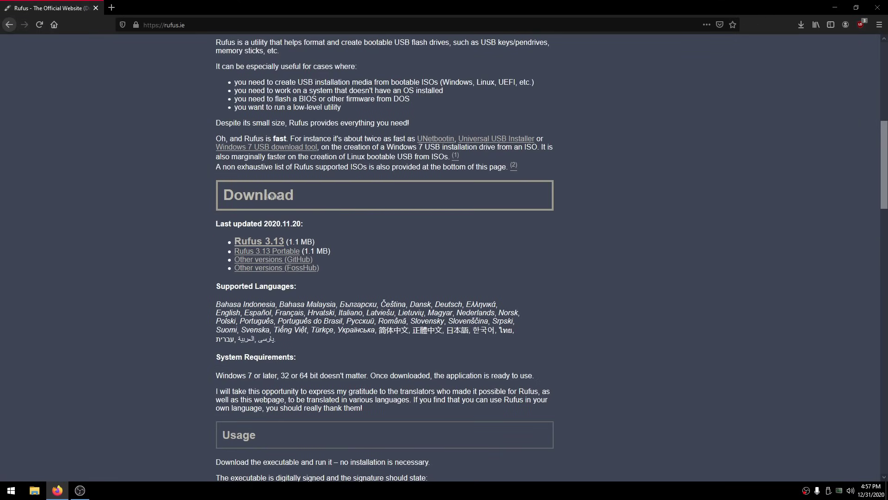
pyautogui.click(255, 241)
pyautogui.click(801, 24)
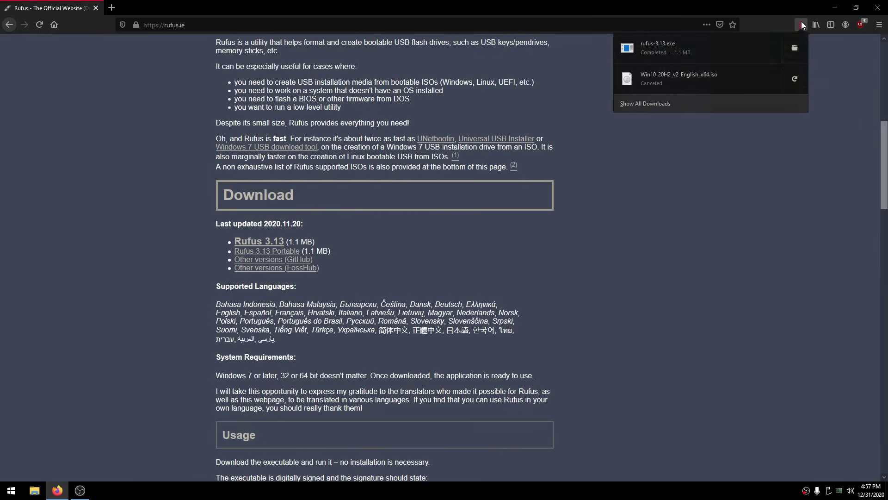
pyautogui.click(681, 53)
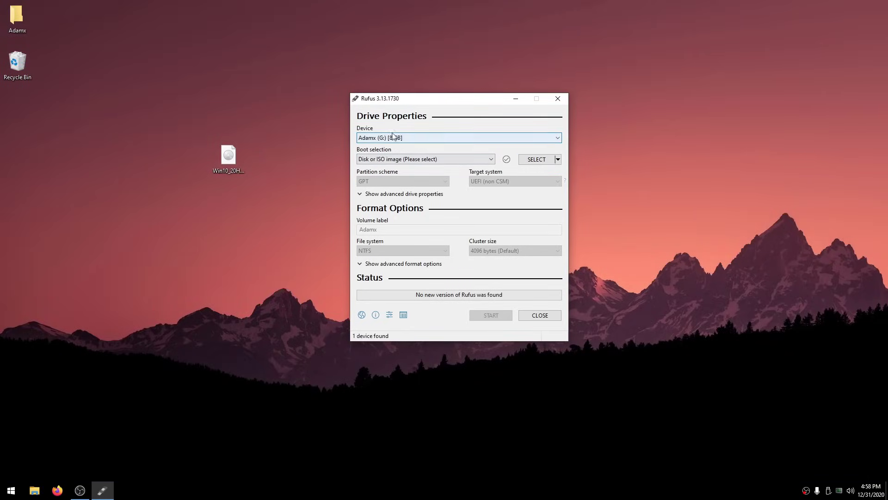
# - Target the 8 GB G: drive with the Win10 20H2 x64 ISO, volume label '20H2 v2', and start writing
pyautogui.click(396, 138)
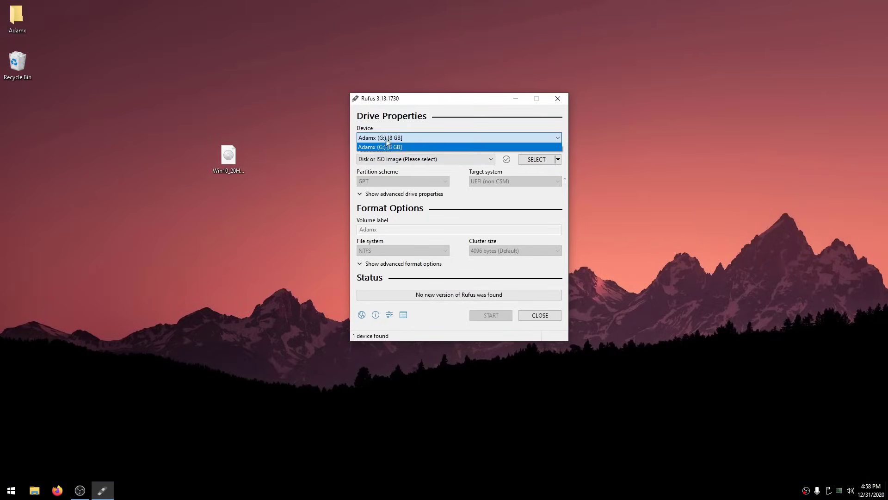
pyautogui.click(393, 147)
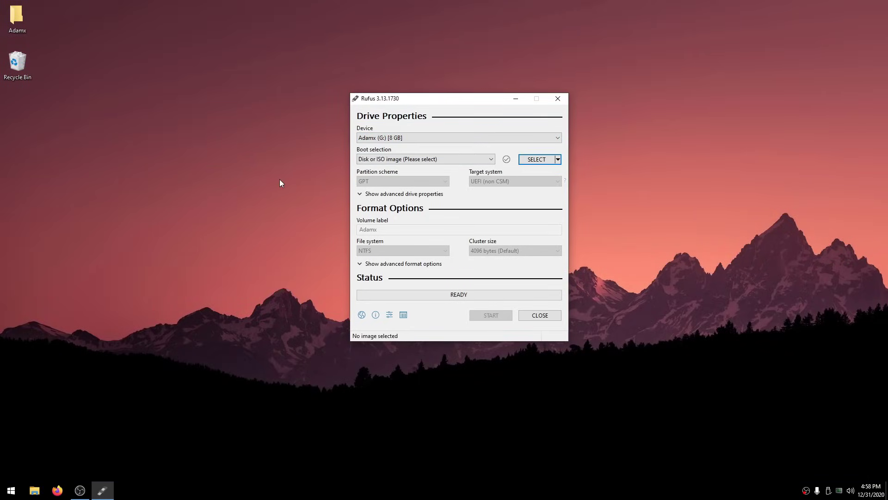
pyautogui.click(536, 159)
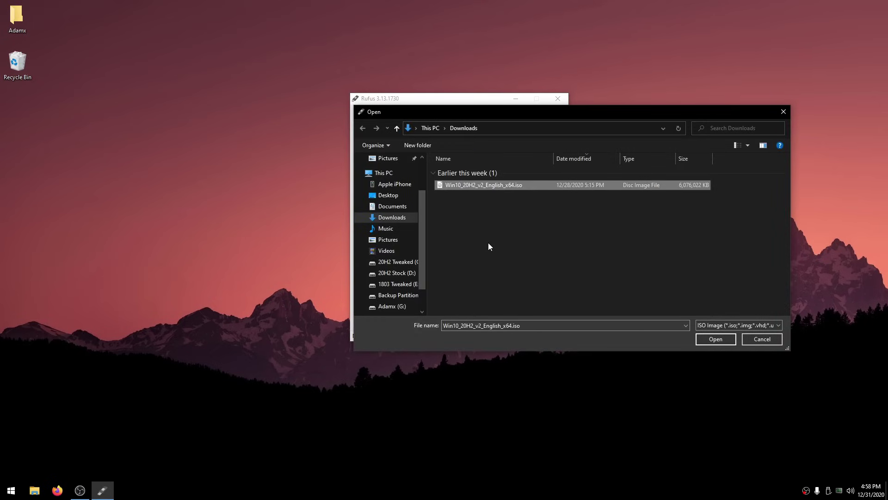
pyautogui.press('Return')
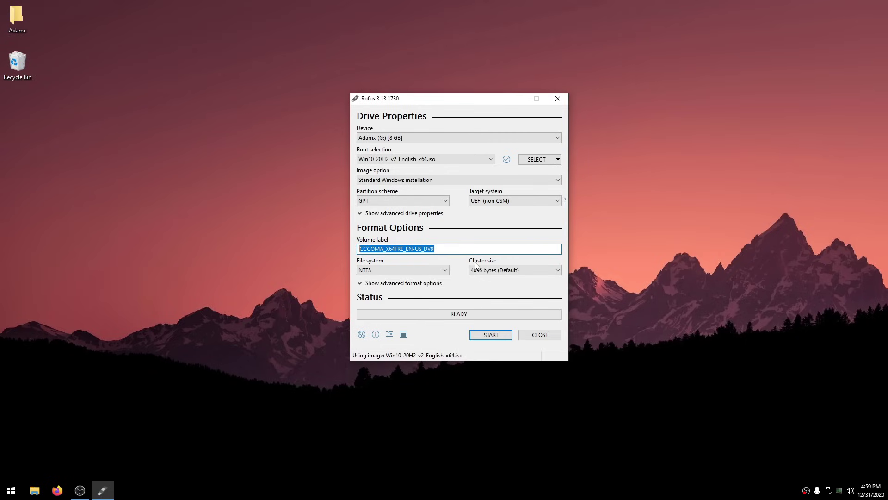
pyautogui.write('20H2 v2')
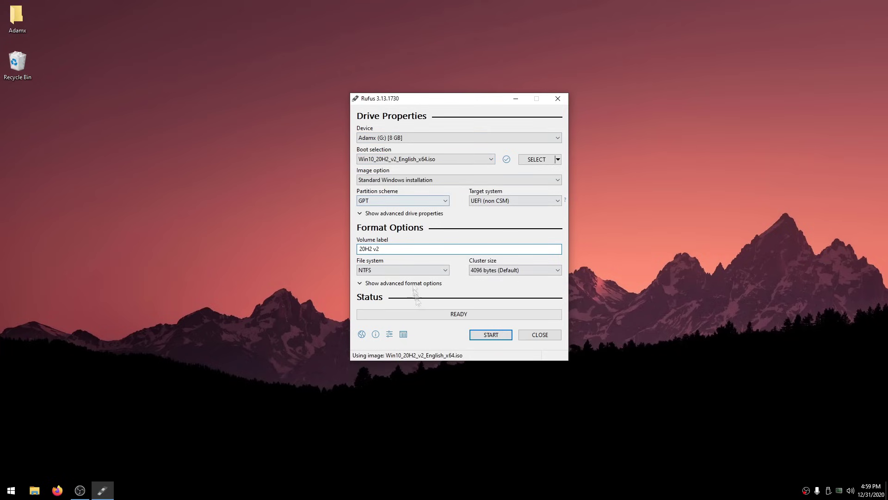
pyautogui.click(487, 336)
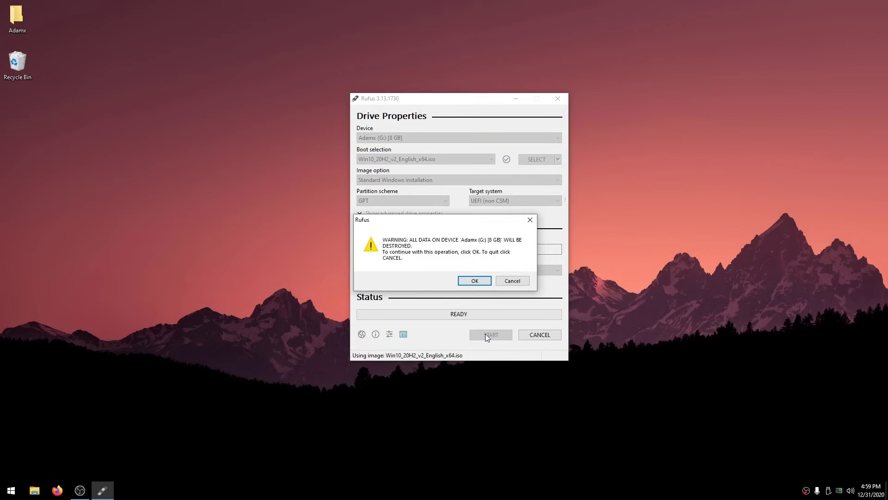
# - Approve erasing G:, dismiss the Secure Boot notice once writing finishes, and close Rufus
pyautogui.click(475, 282)
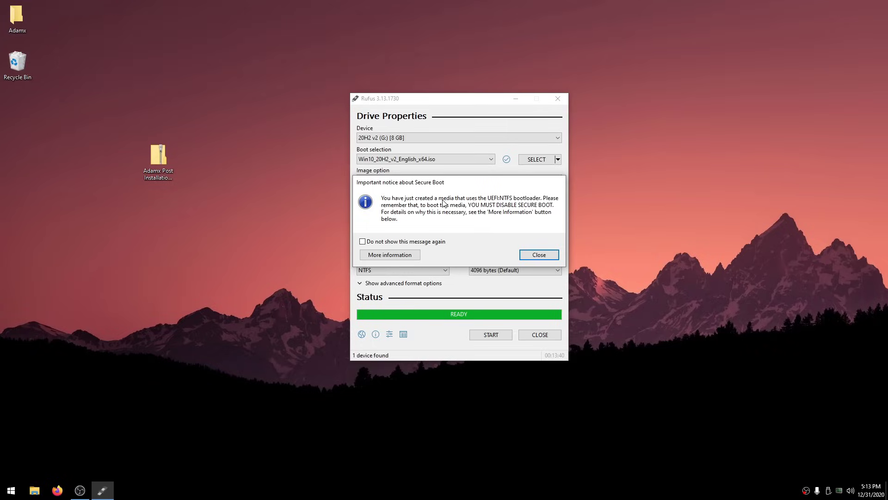
pyautogui.click(538, 254)
pyautogui.click(542, 336)
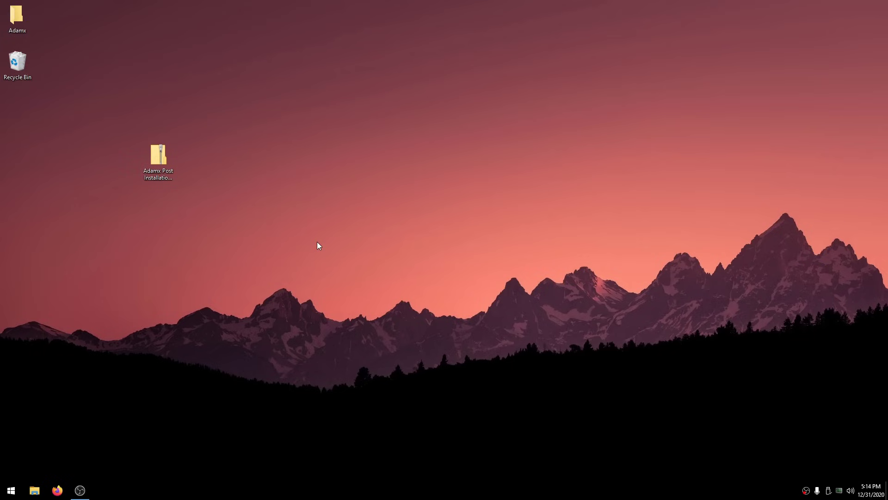
# - Extract the post-installation pack zip onto the desktop with 7-Zip's Extract Here
pyautogui.click(165, 162)
pyautogui.rightClick(166, 162)
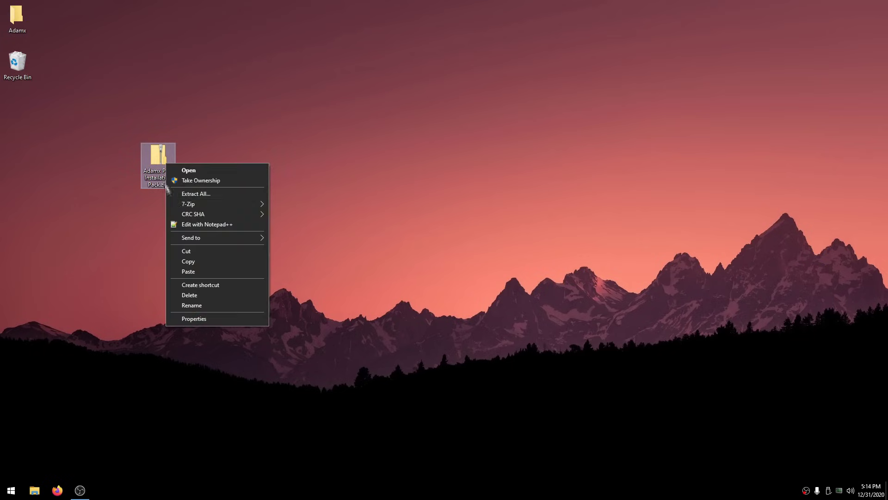
pyautogui.moveTo(212, 204)
pyautogui.click(304, 235)
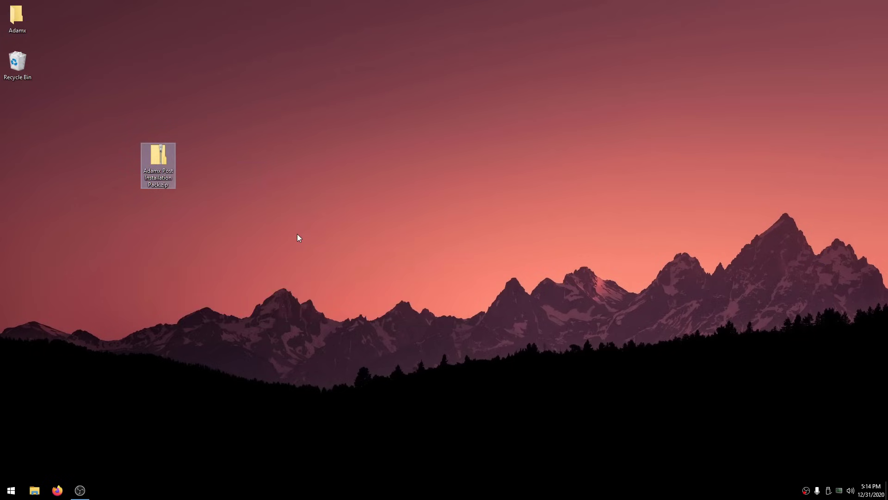
pyautogui.moveTo(18, 118); pyautogui.dragTo(370, 207)
# - Open the Adamx Post Installation Pack folder and browse its subfolders, such as 2 Debloat Windows and 3 Download GPU Drivers
pyautogui.doubleClick(371, 211)
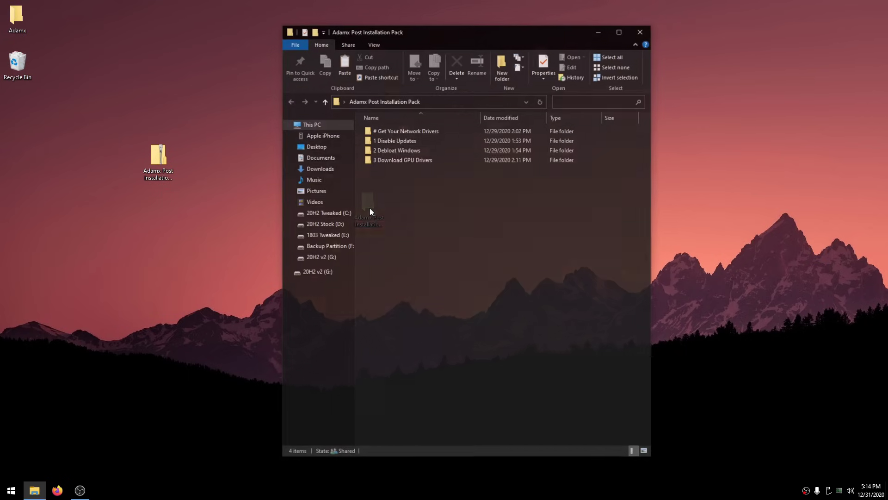
pyautogui.moveTo(524, 244); pyautogui.dragTo(421, 143)
pyautogui.click(399, 141)
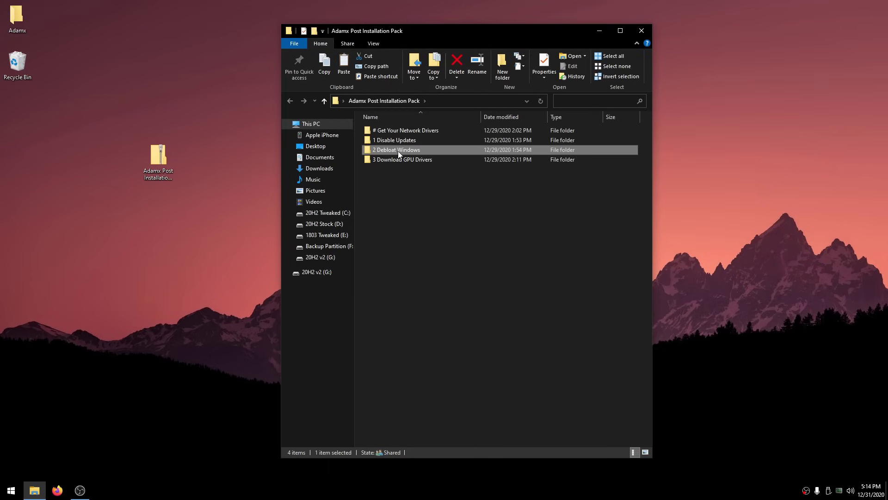
pyautogui.click(400, 159)
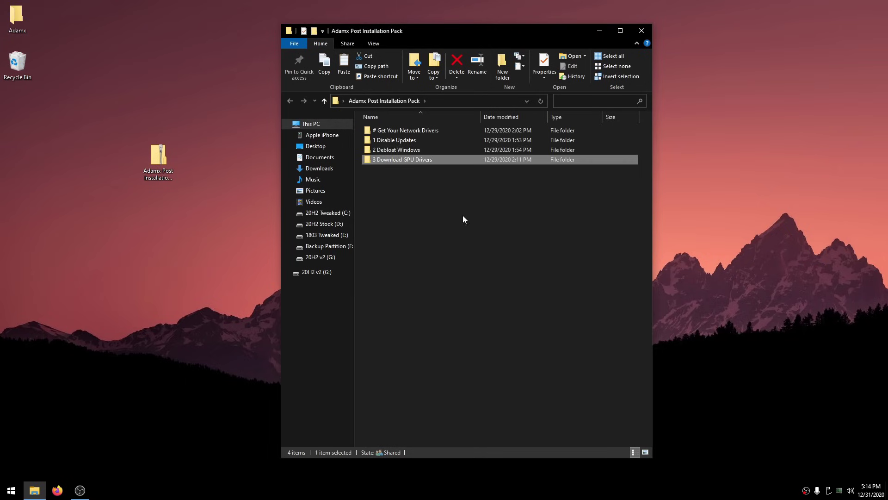